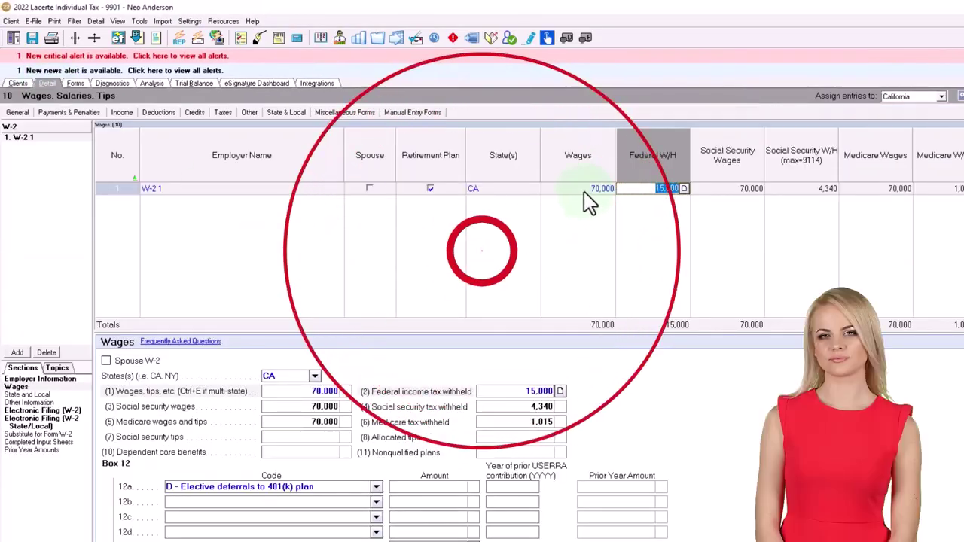
Enter 100,000 as W-2 1 wages and add a second W-2, marked as the spouse's.
left_click(565, 188)
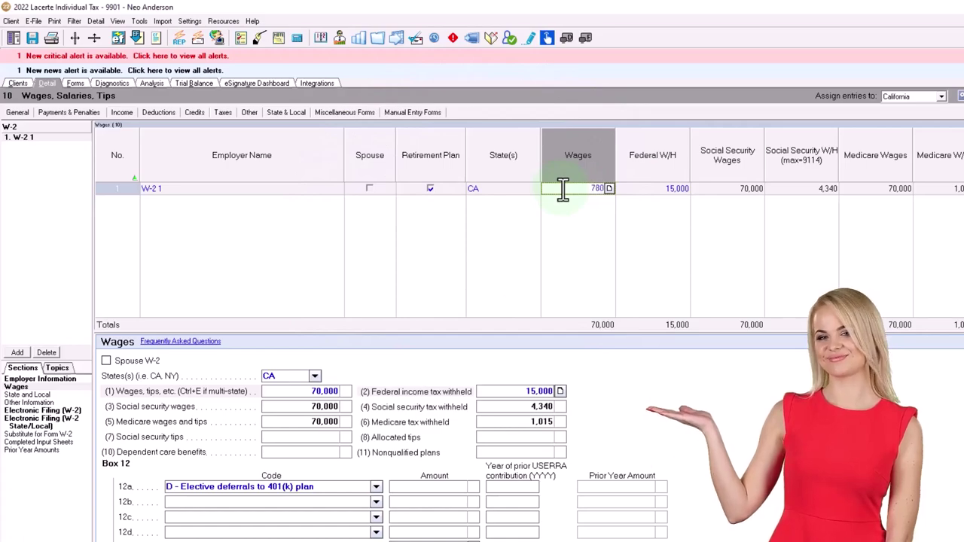
left_click(75, 83)
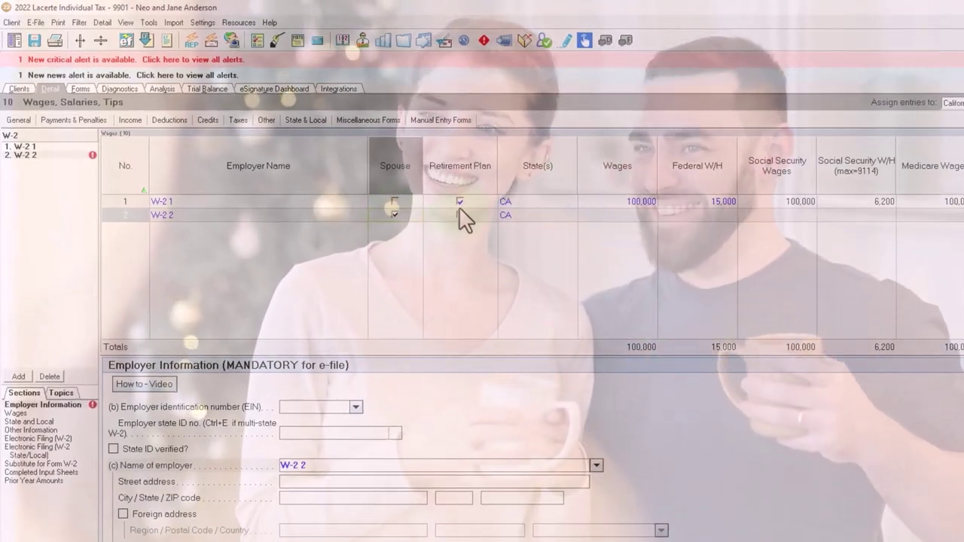
Enter 50,000 as the wages for W-2 2.
left_click(458, 201)
left_click(622, 216)
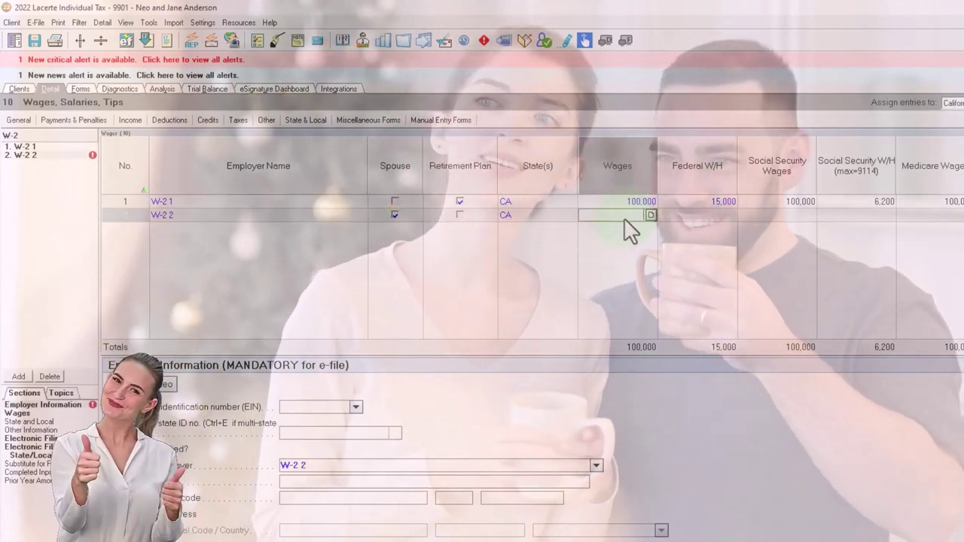
type("50")
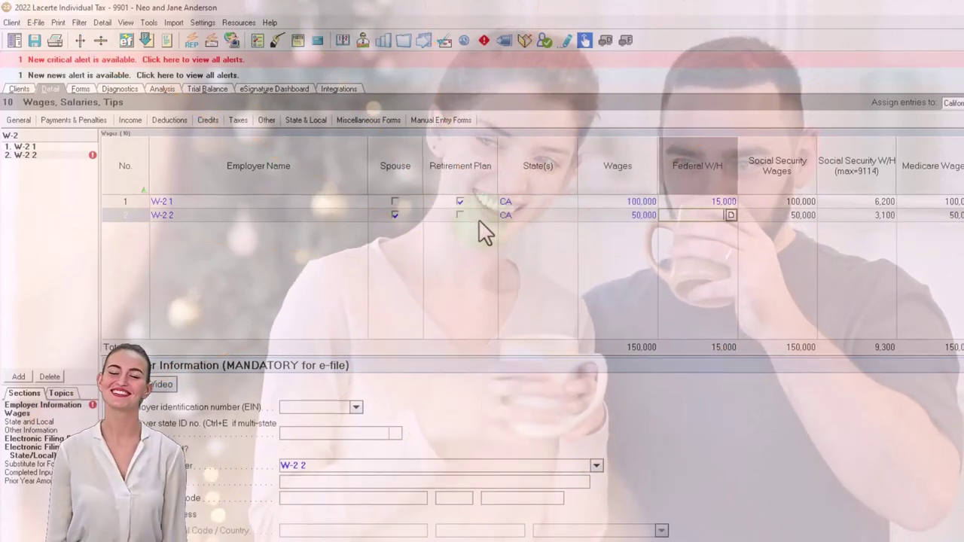
Clear W-2 1's retirement-plan coverage and view Form 1040 page 1.
left_click(478, 202)
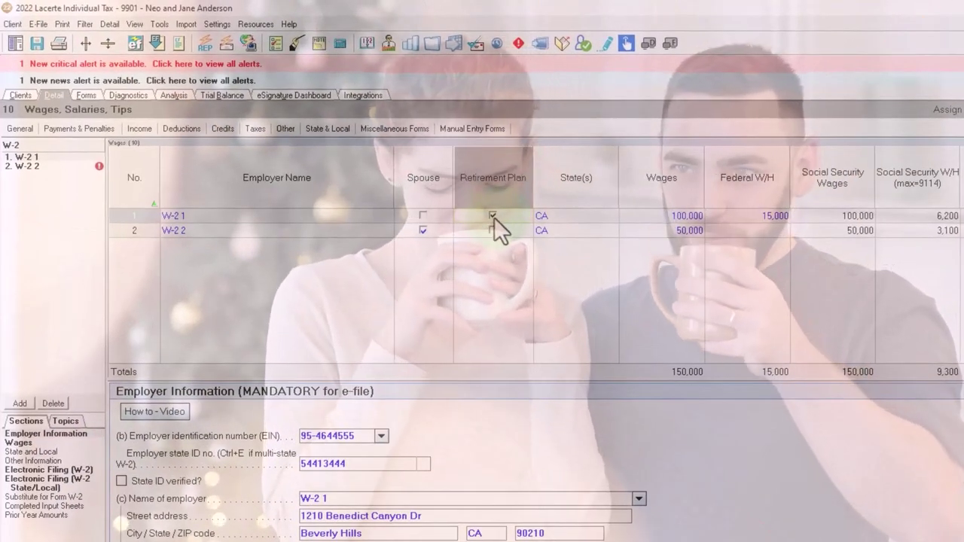
left_click(493, 216)
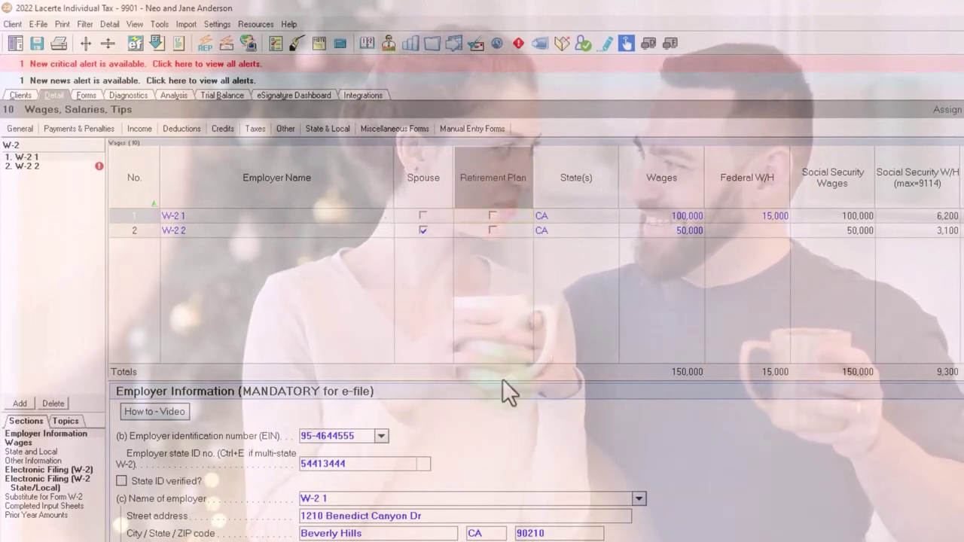
left_click(86, 96)
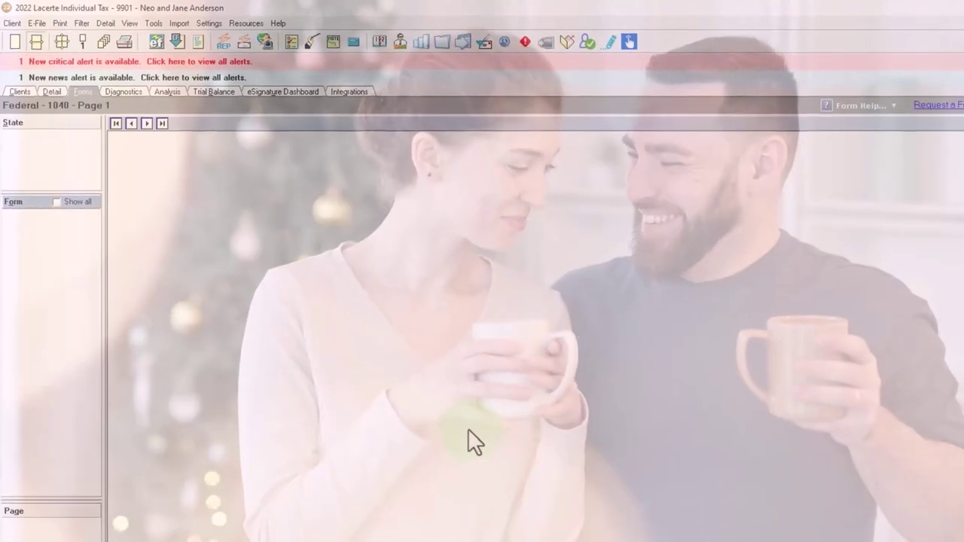
Scroll to Schedule 1 Part II, where the line 20 IRA deduction shows 6,000.
scroll(465, 427, "down", 10)
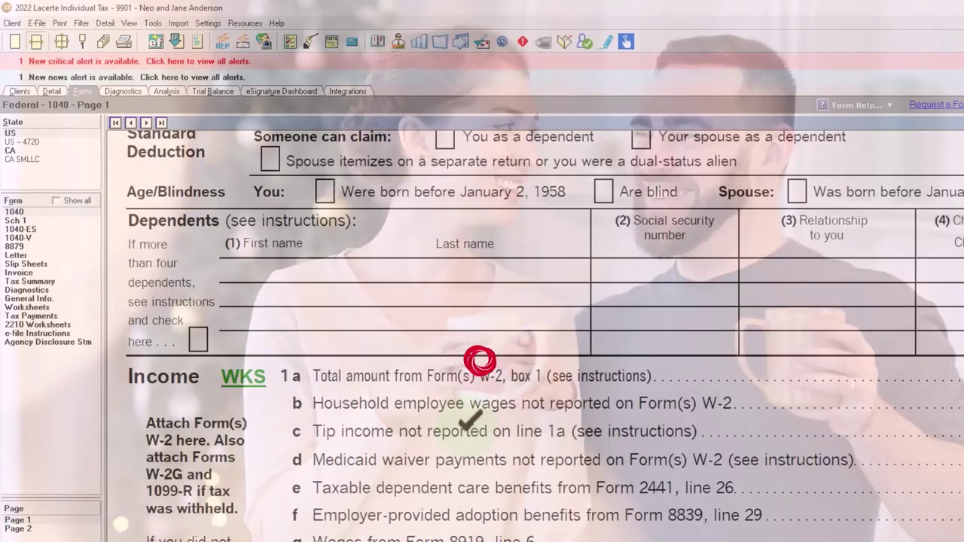
scroll(471, 437, "down", 3)
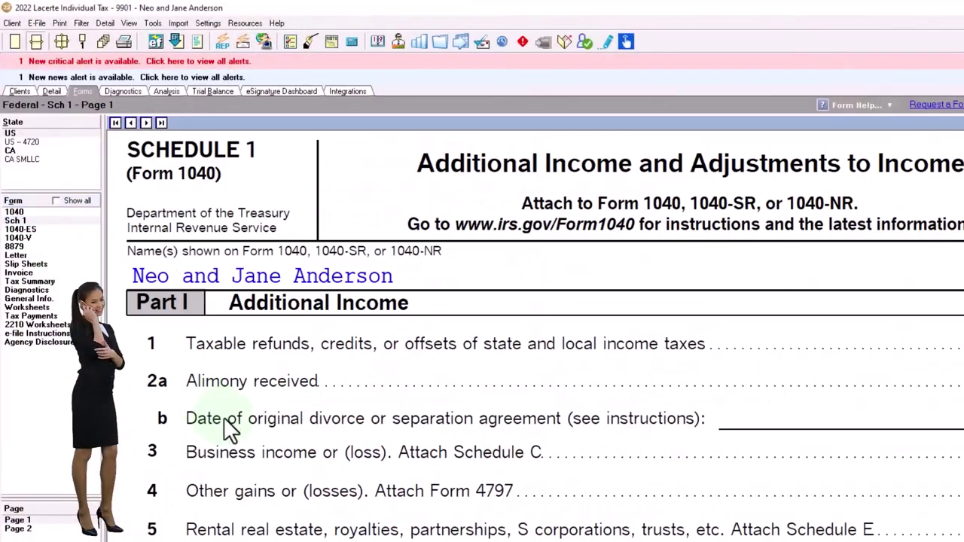
scroll(230, 429, "down", 10)
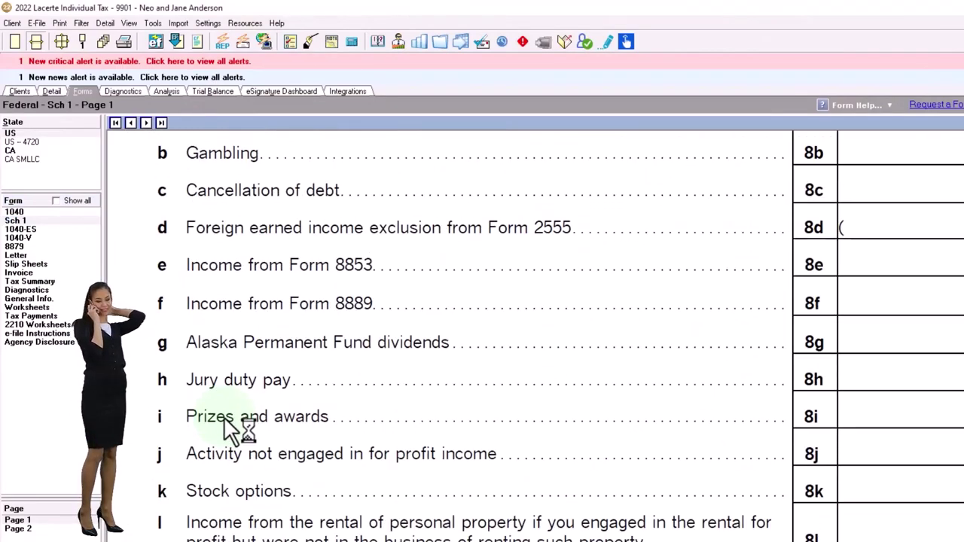
scroll(697, 343, "down", 10)
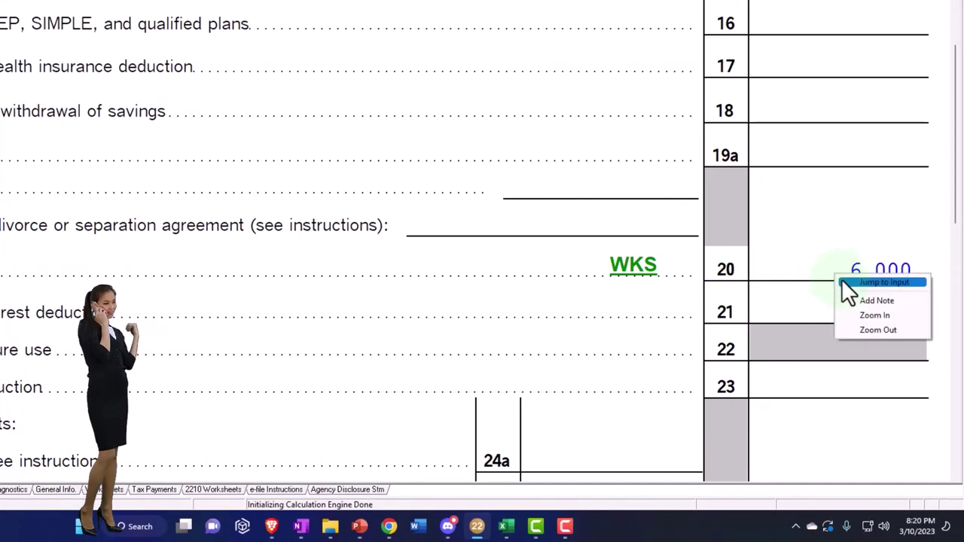
Enter 1 for the spouse's maximum IRA contribution so line 20 reads 13,000.
left_click(843, 283)
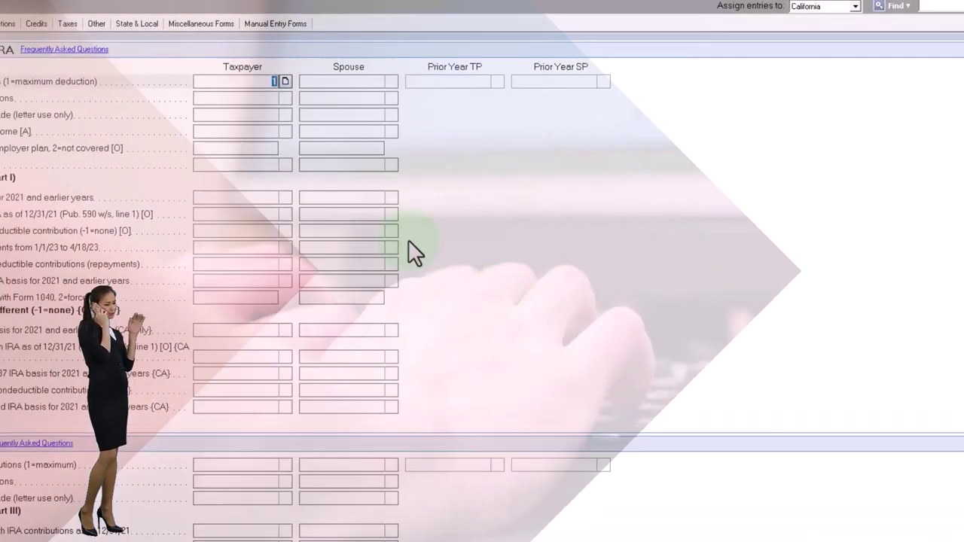
left_click(345, 81)
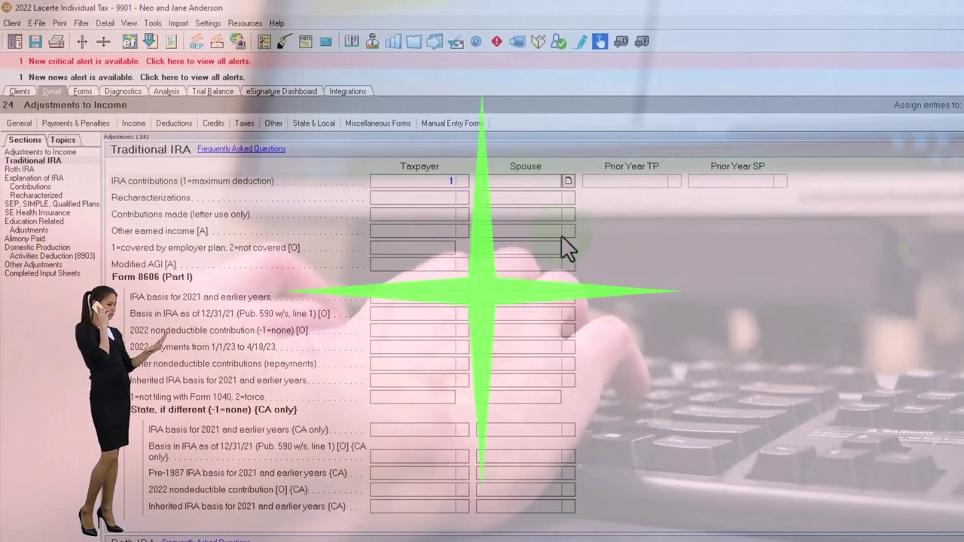
type("1")
key("Return")
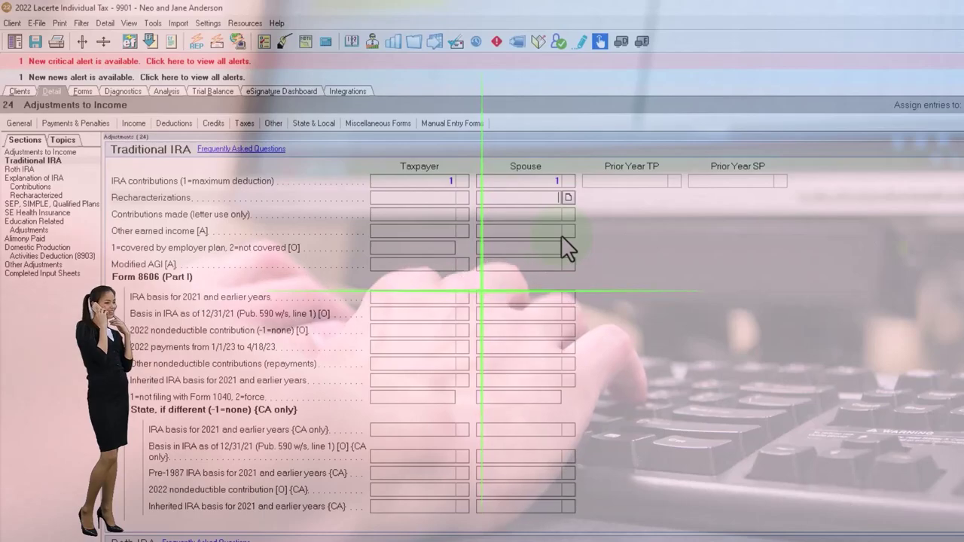
left_click(89, 92)
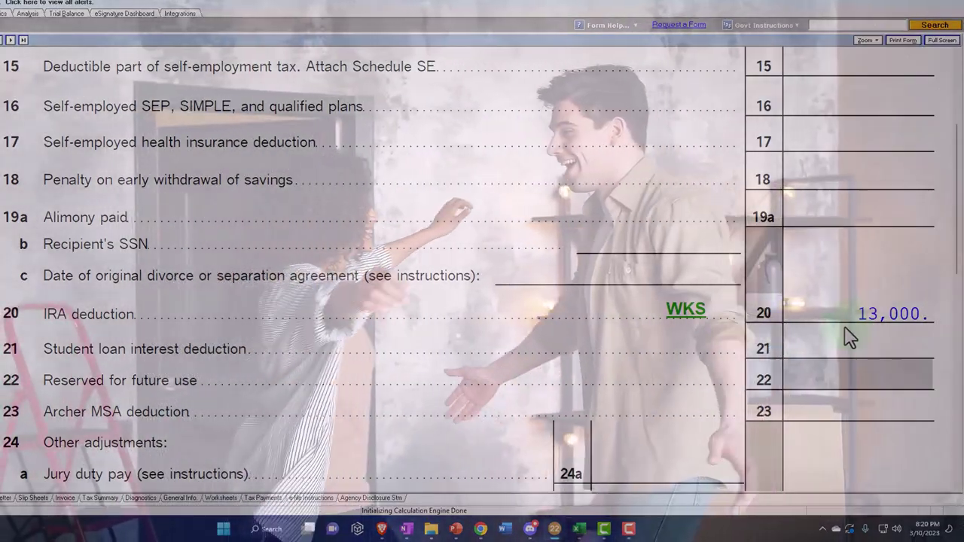
left_click(686, 310)
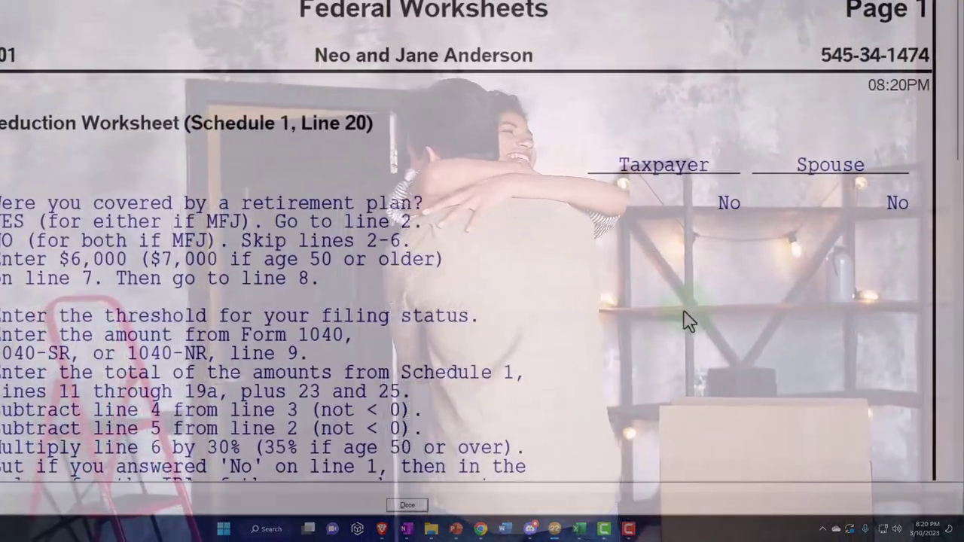
scroll(685, 319, "down", 3)
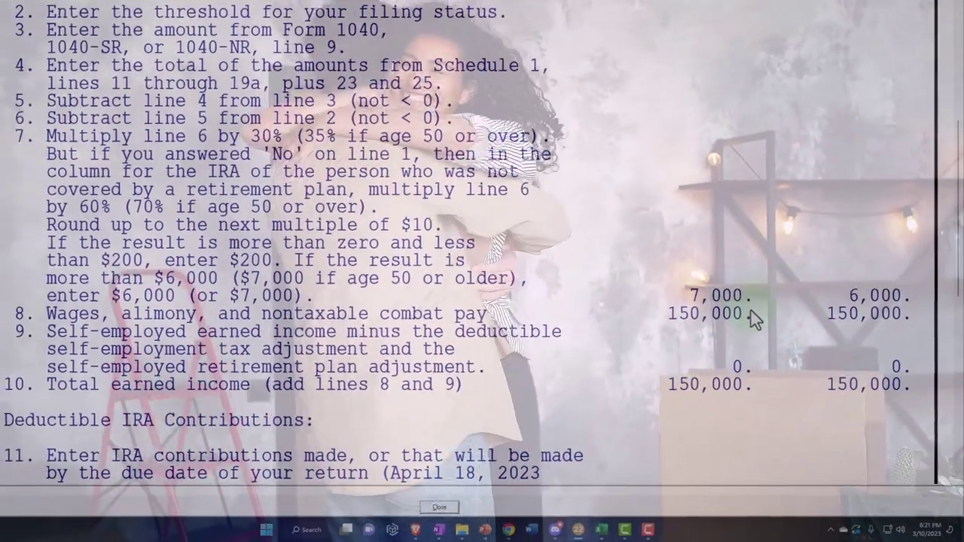
scroll(757, 317, "up", 3)
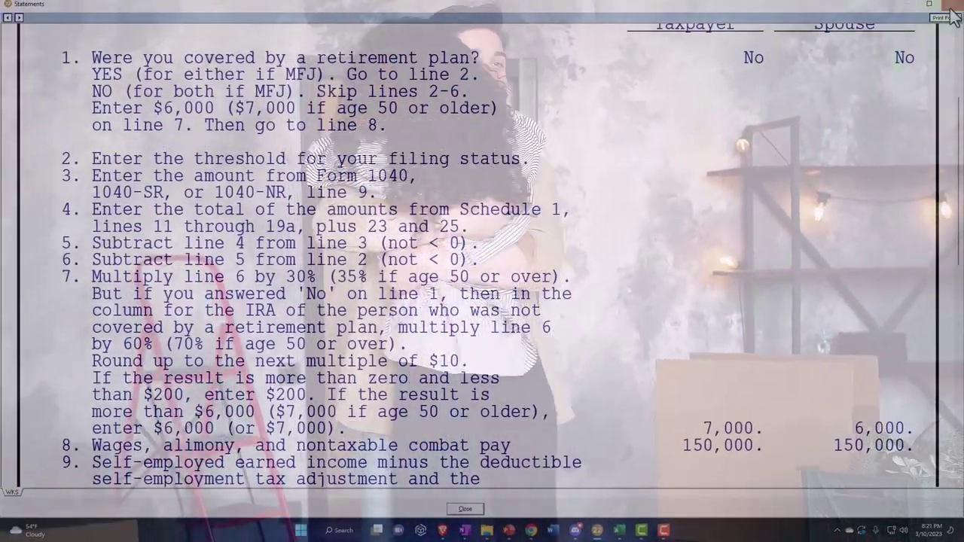
left_click(952, 6)
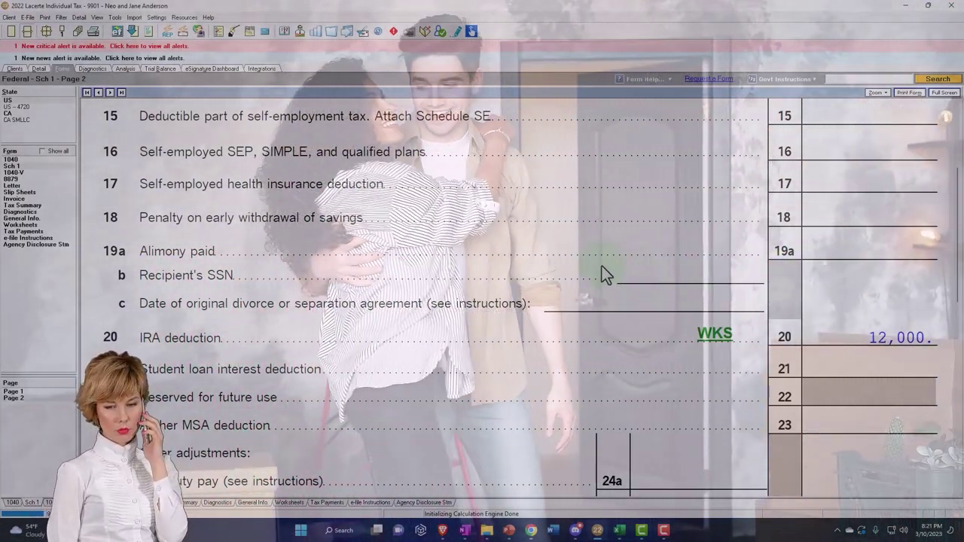
Tick W-2 1's Retirement Plan box on the Wages, Salaries, Tips screen, then return to Schedule 1.
left_click(38, 69)
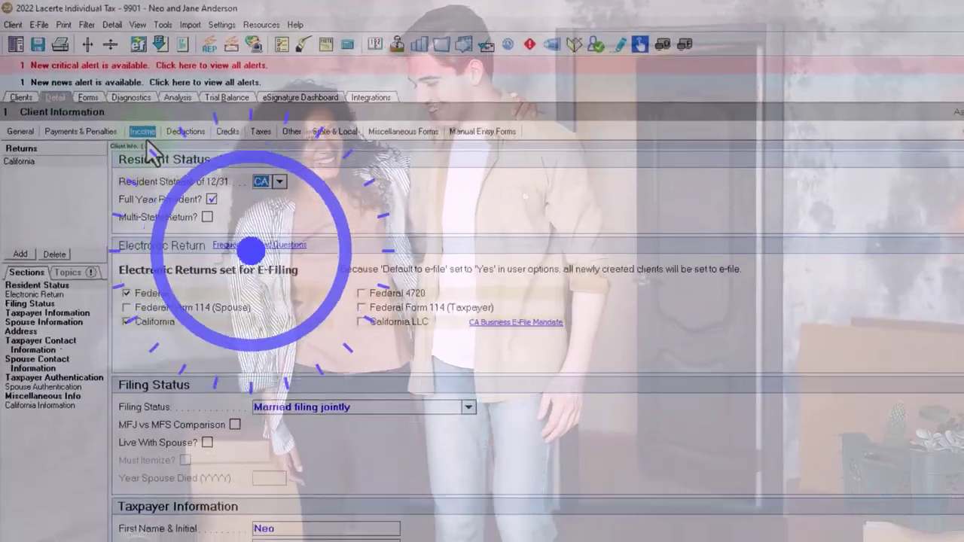
left_click(103, 95)
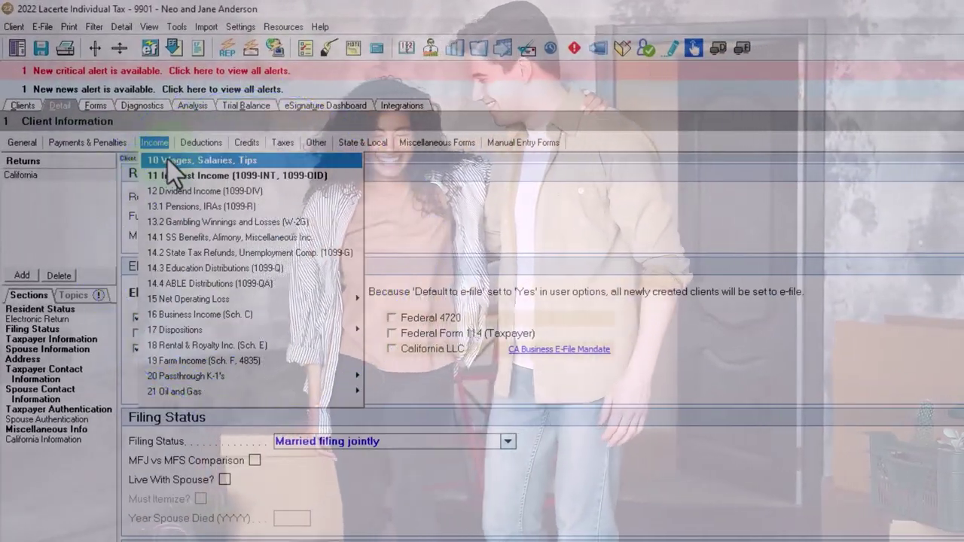
left_click(167, 159)
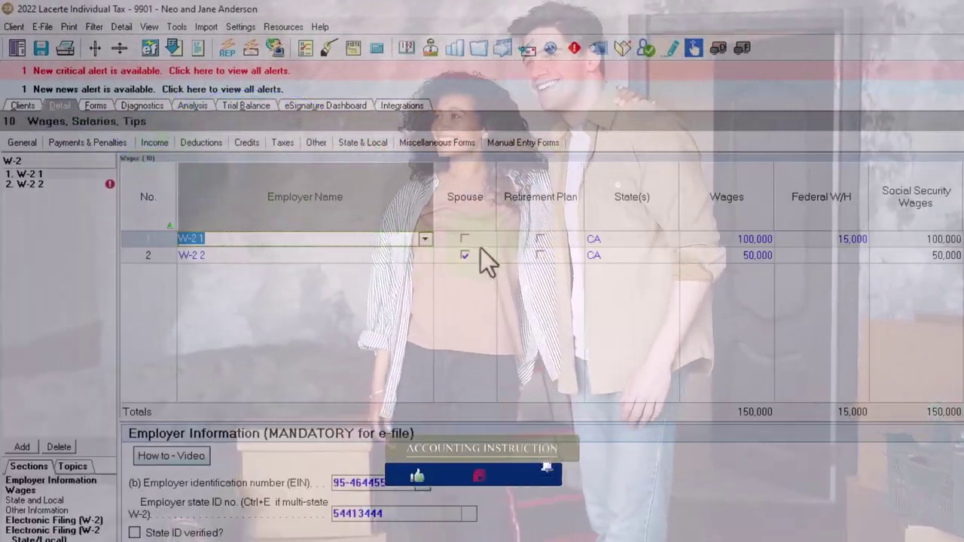
left_click(539, 240)
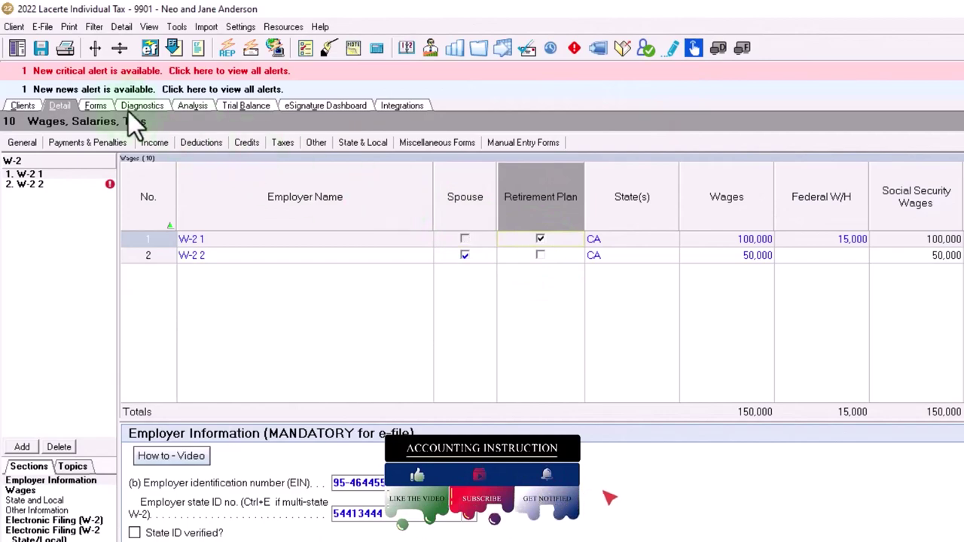
left_click(97, 106)
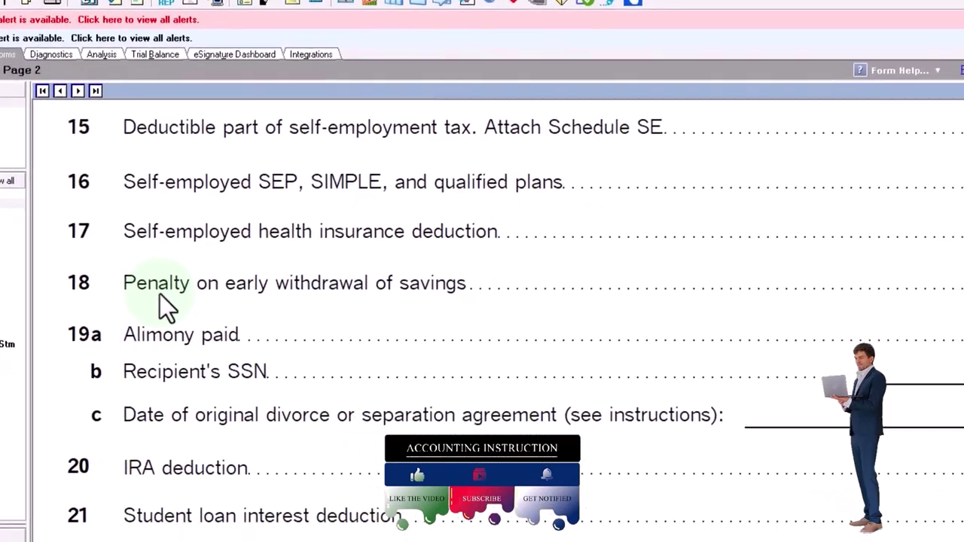
Open the line 20 IRA deduction worksheet and scroll through it.
left_click(832, 244)
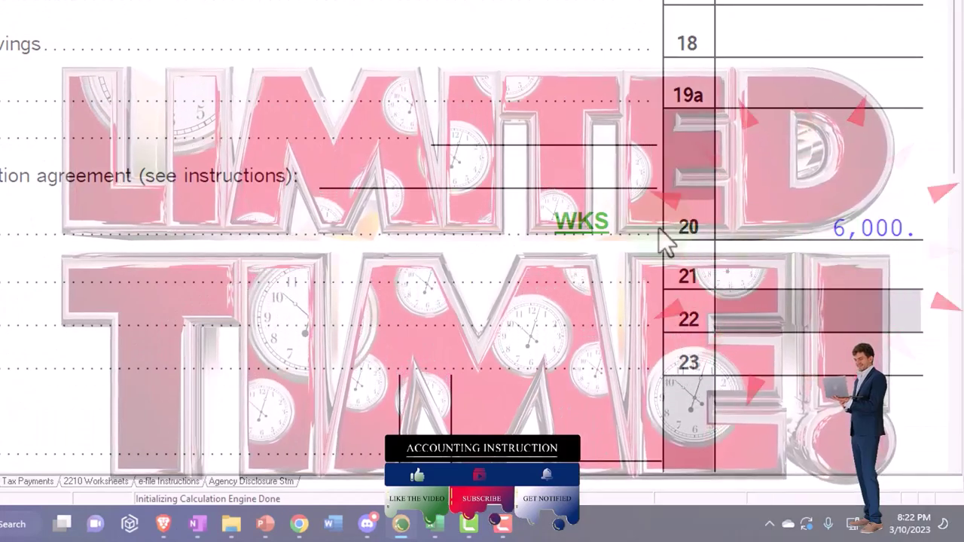
left_click(606, 235)
scroll(612, 239, "down", 4)
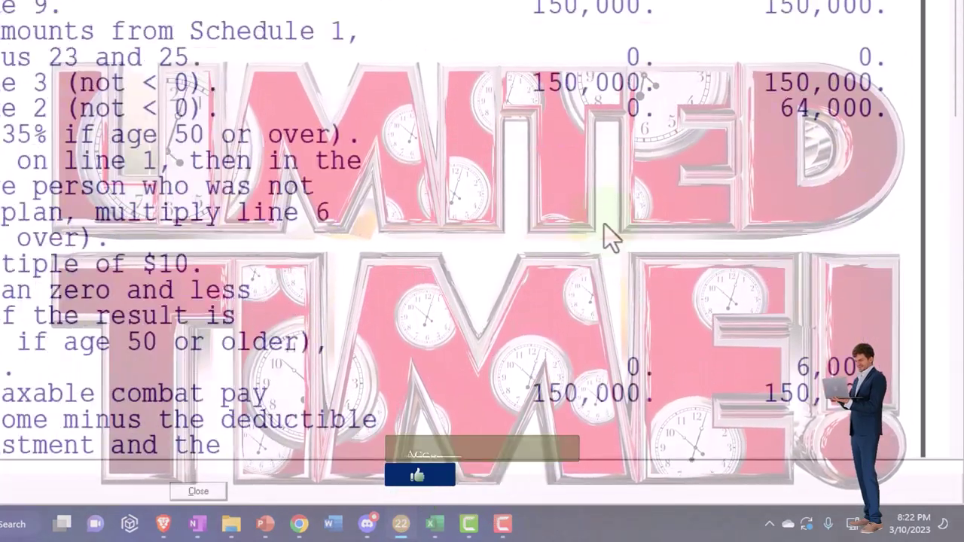
scroll(603, 224, "down", 3)
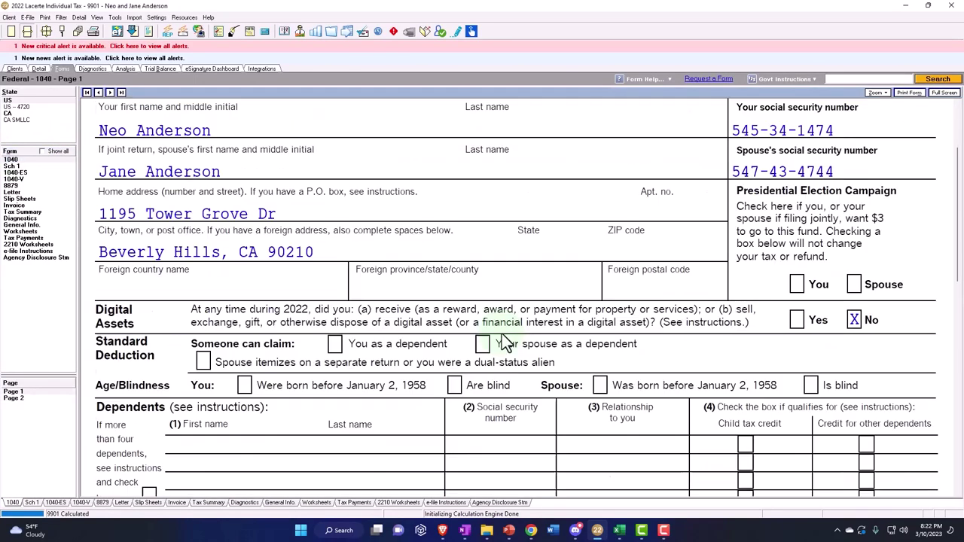
scroll(506, 338, "down", 8)
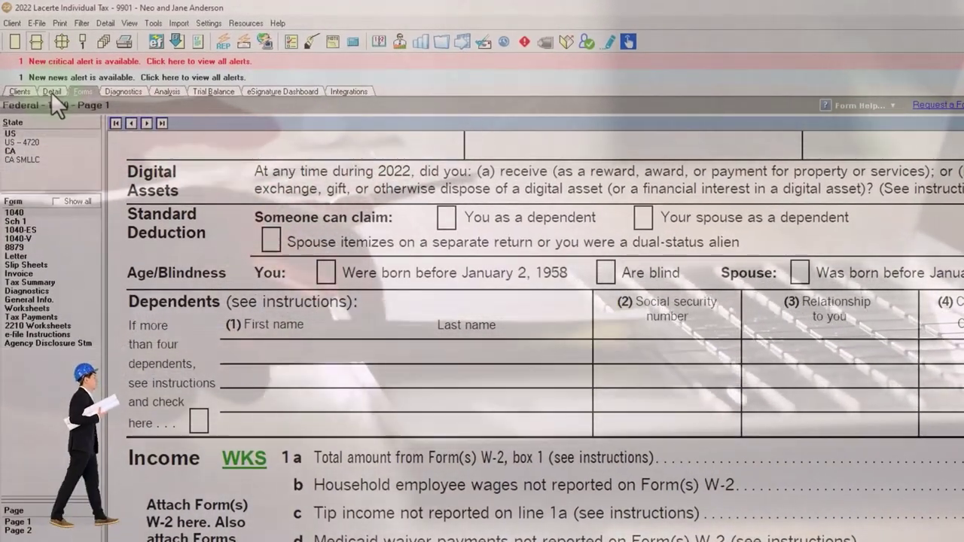
Add negative supporting-detail amounts to W-2 1 wages, lowering them to 59,000.
left_click(51, 91)
left_click(632, 206)
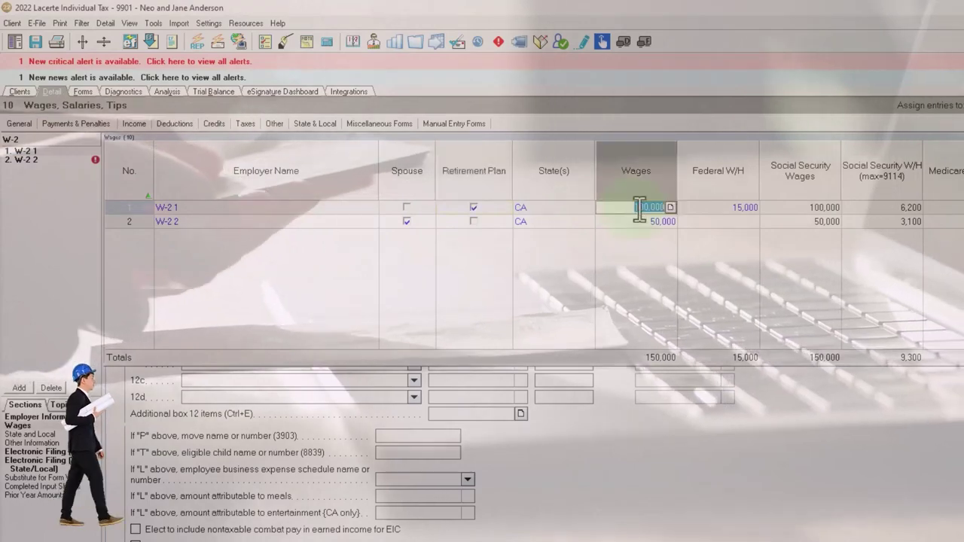
left_click(669, 208)
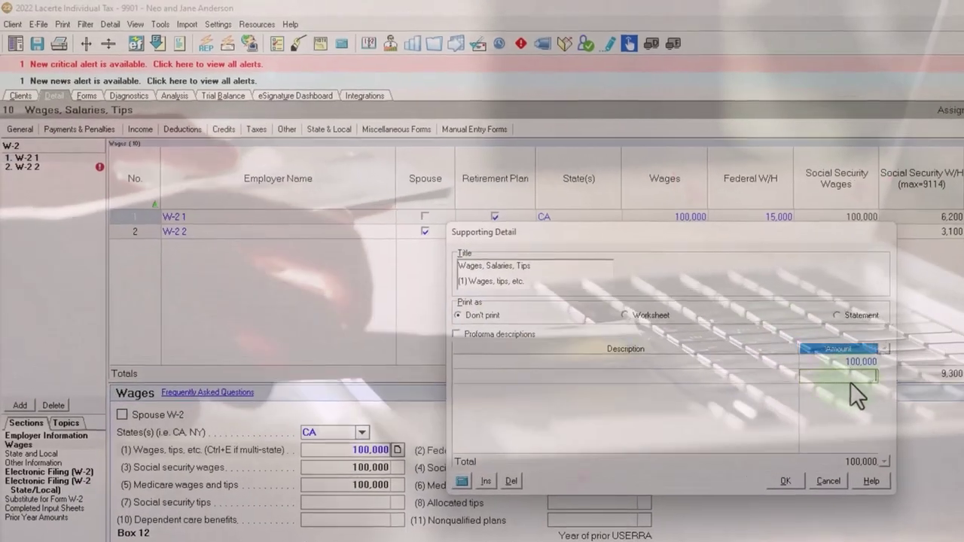
left_click(817, 366)
type("-40")
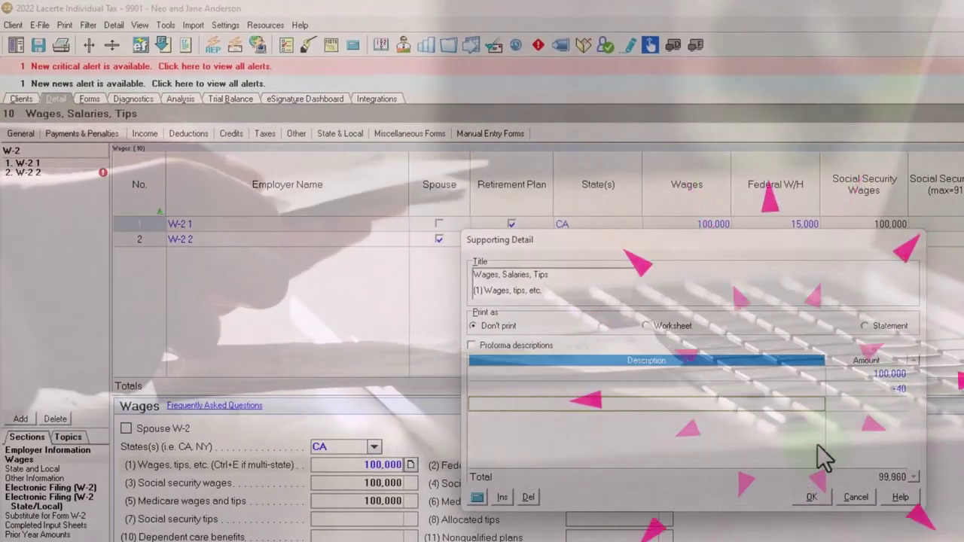
left_click(811, 499)
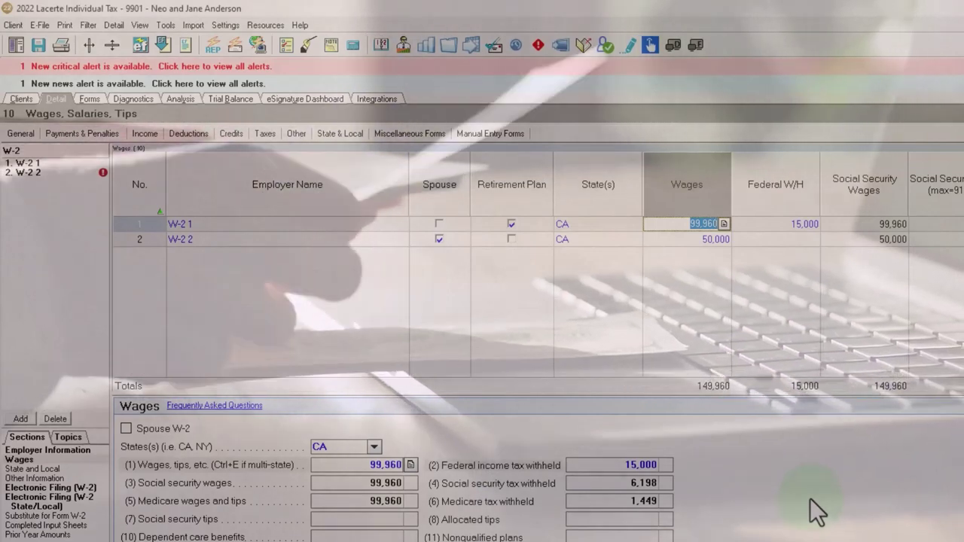
key("Tab")
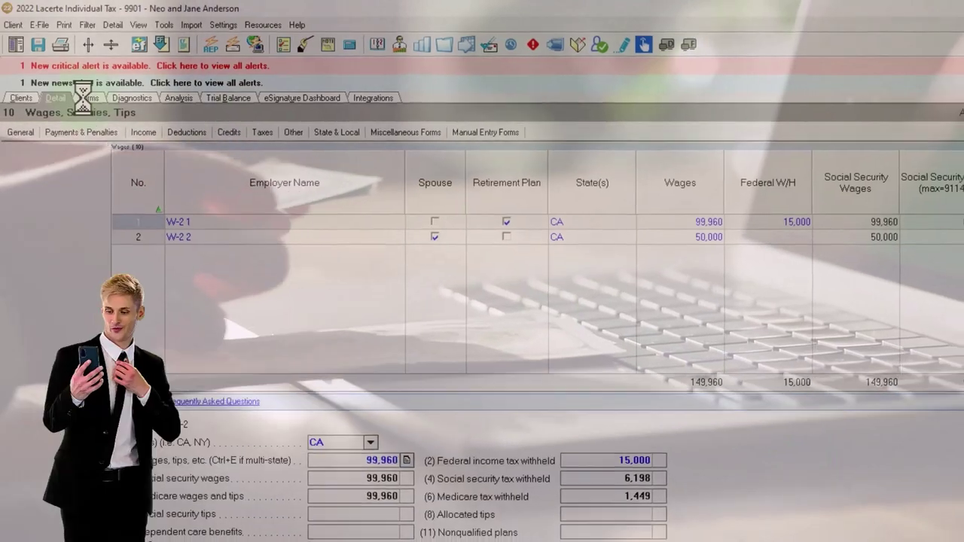
View Form 1040 page 1, now showing total wages of 109,000.
left_click(88, 99)
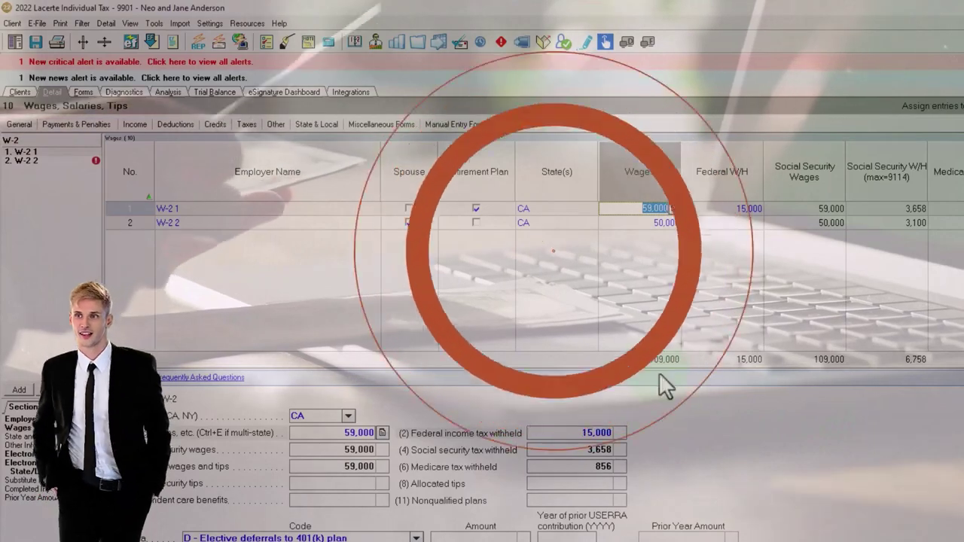
left_click(84, 92)
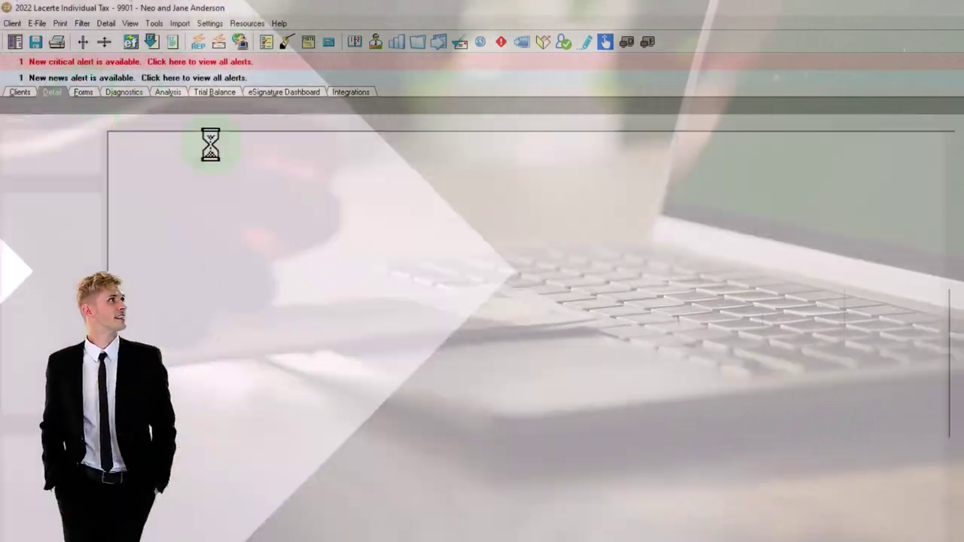
scroll(792, 399, "down", 6)
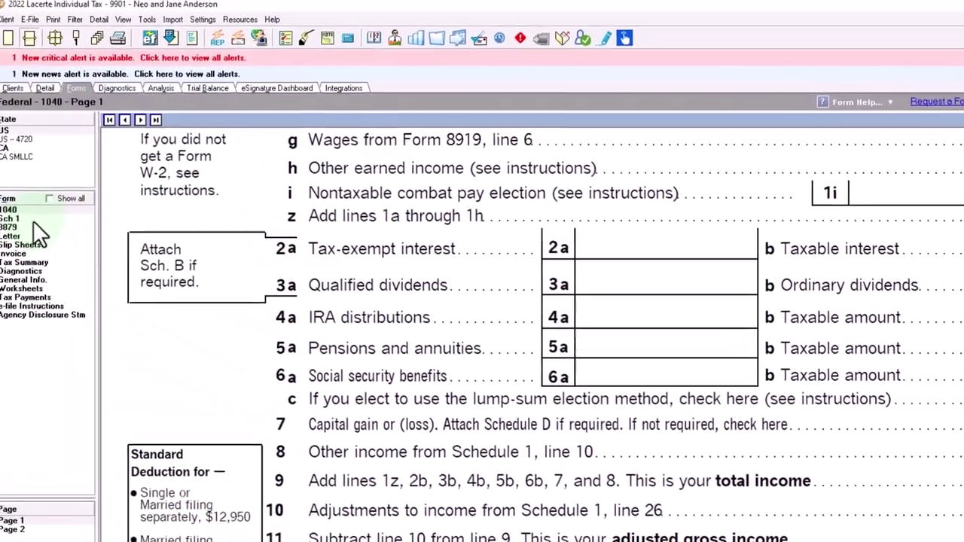
Display the Schedule 1 page 2 adjustments.
left_click(33, 219)
scroll(705, 416, "down", 10)
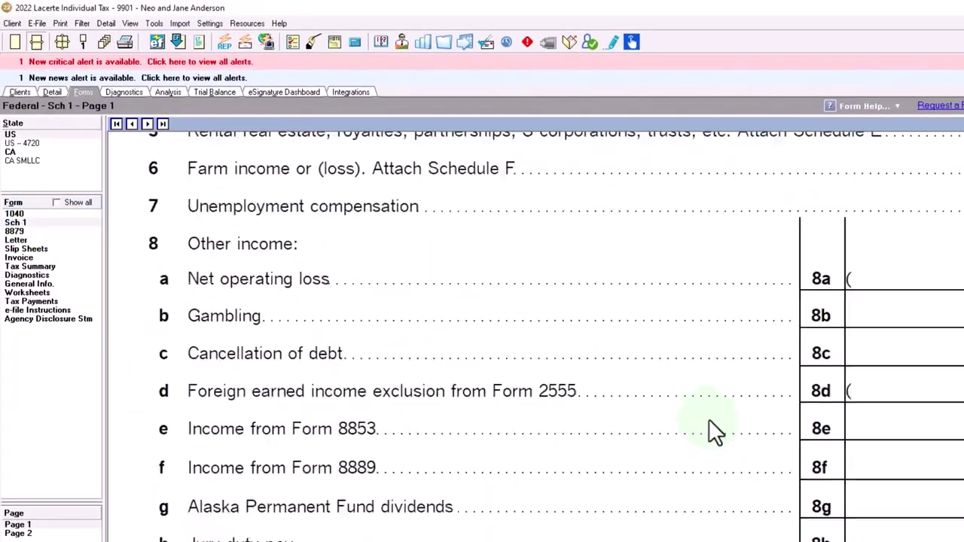
left_click(29, 533)
scroll(577, 512, "down", 5)
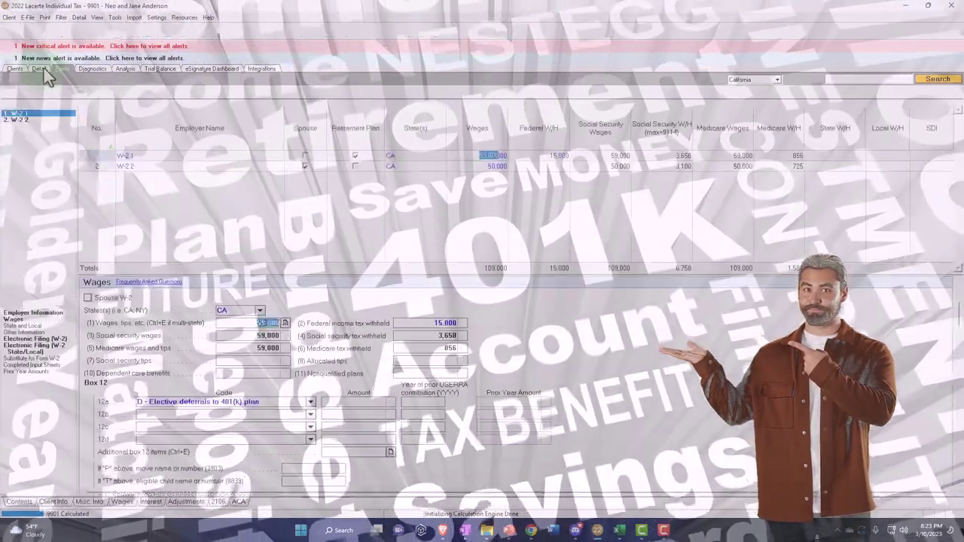
Add a 5,000 supporting-detail amount to W-2 1 wages, making them 64,000; line 20 becomes 10,500.
left_click(503, 156)
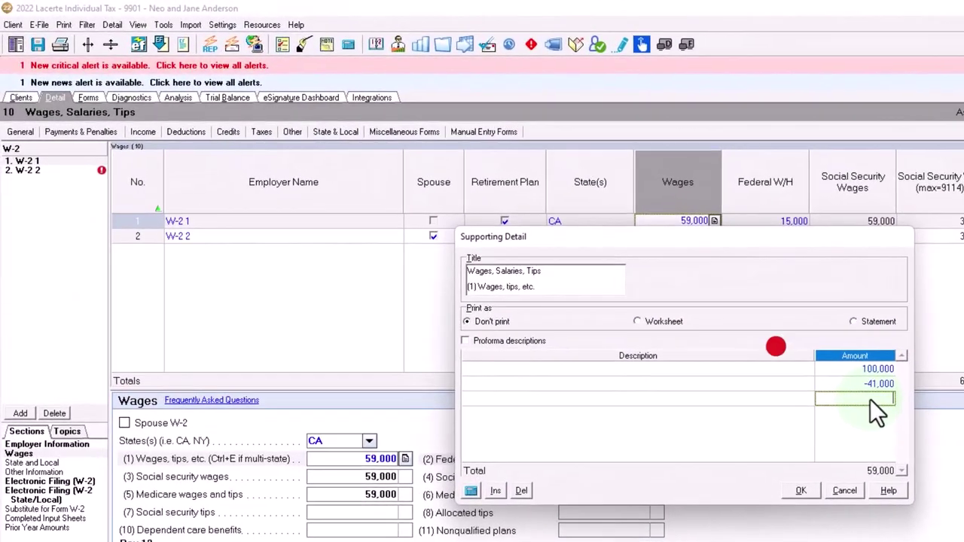
type("5000")
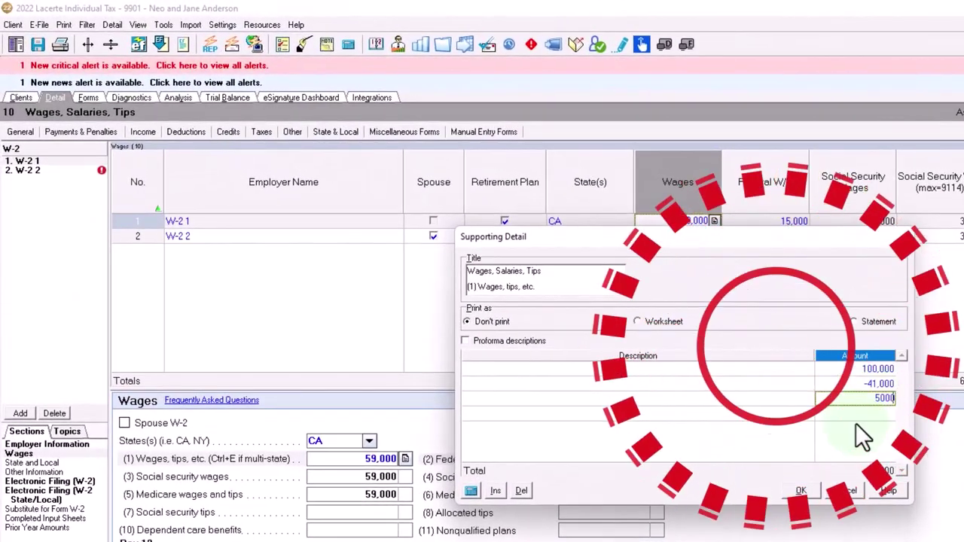
left_click(805, 491)
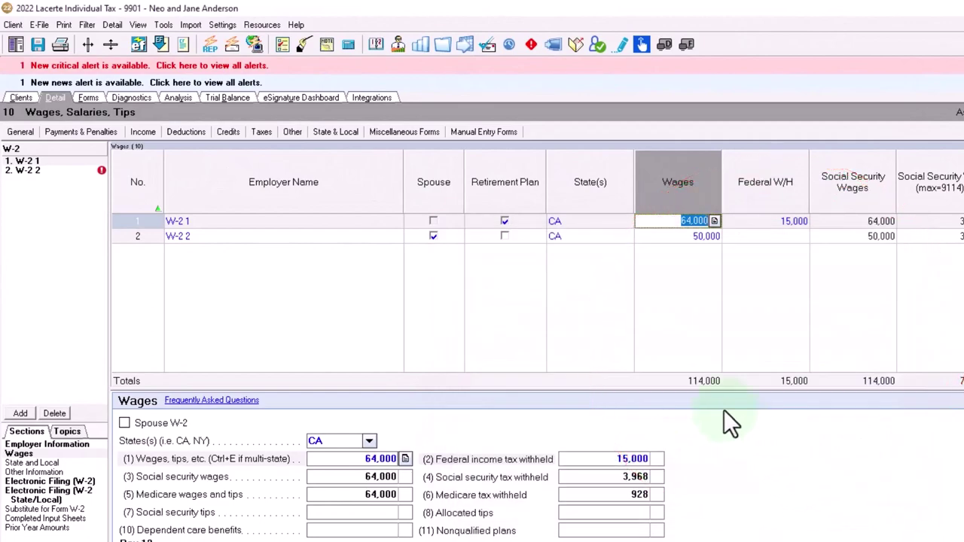
left_click(88, 99)
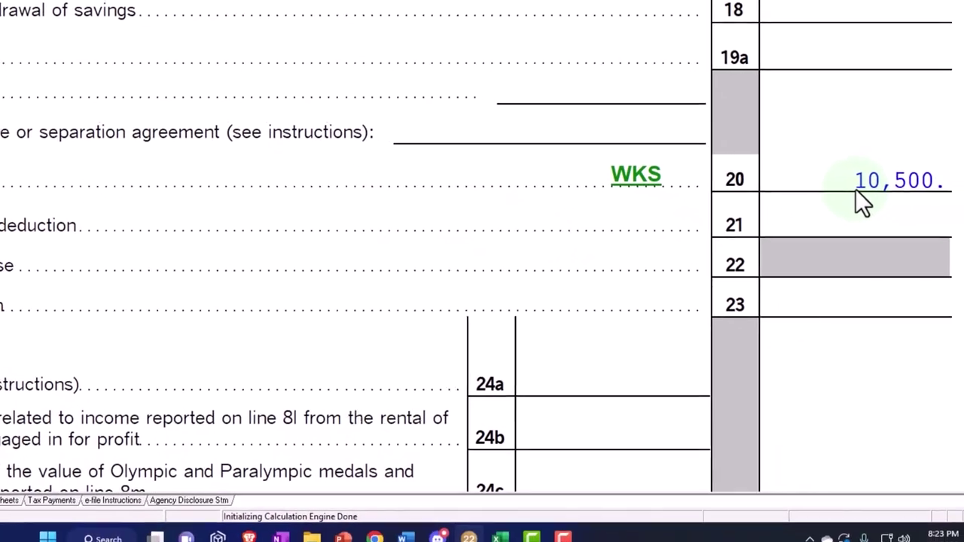
Review the IRA deduction worksheet (4,500 taxpayer, 6,000 spouse), then close it.
left_click(630, 174)
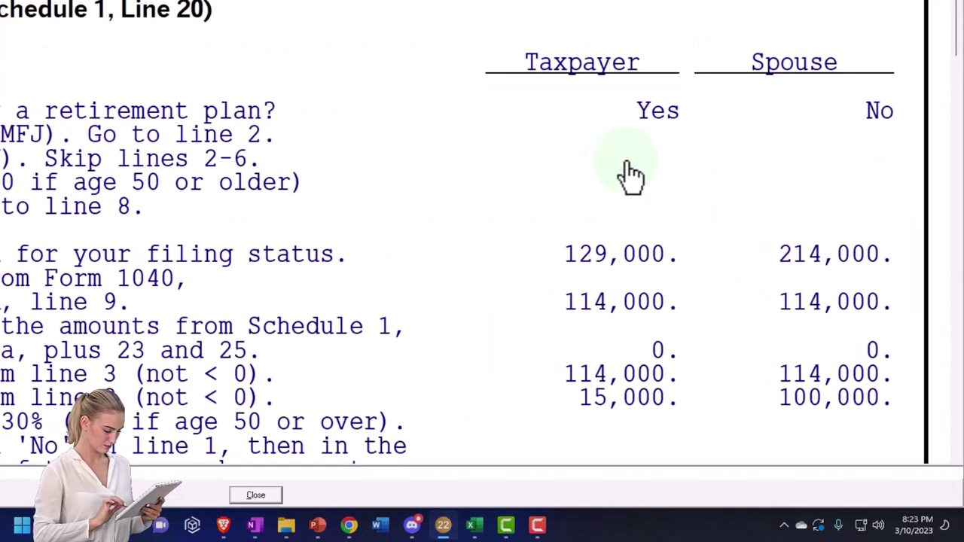
scroll(633, 173, "down", 1)
scroll(631, 173, "down", 3)
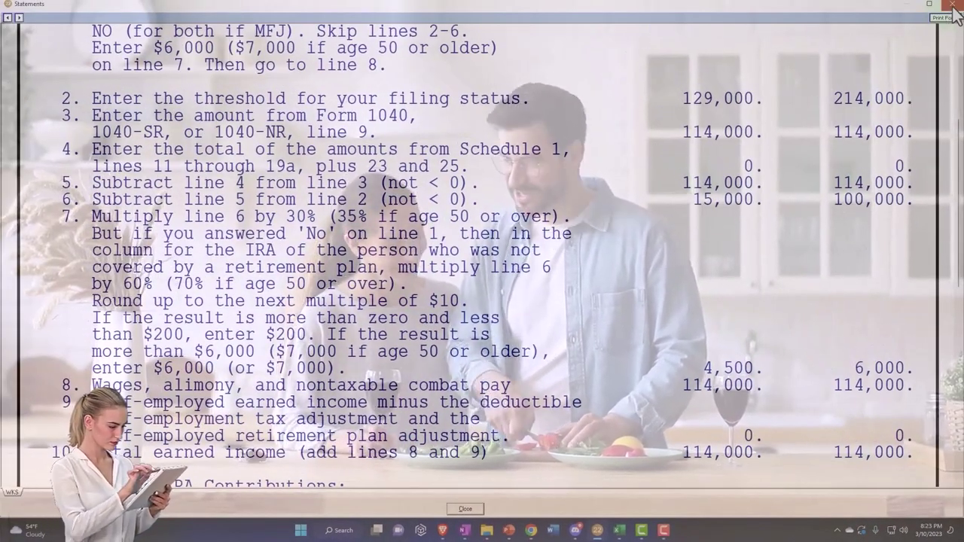
left_click(955, 6)
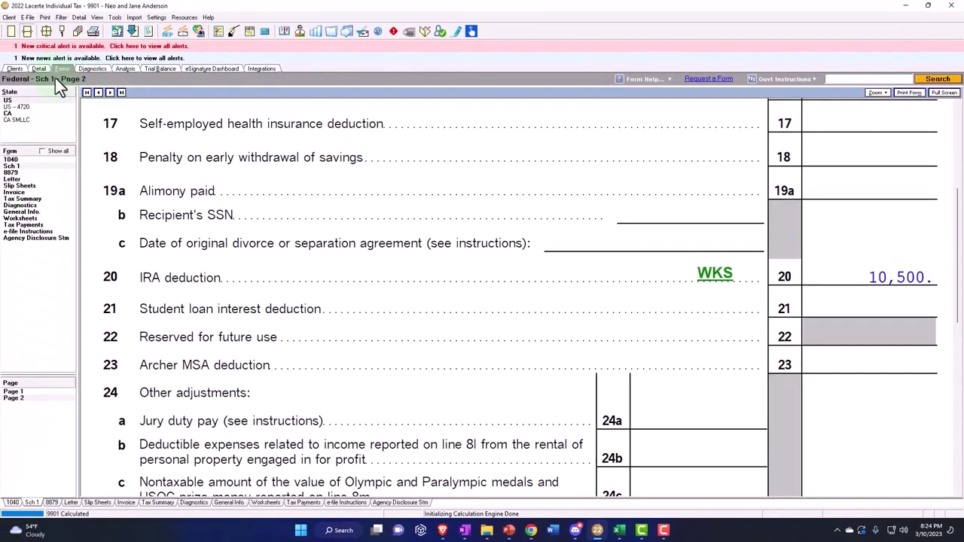
Return to the W-2 input screen to change W-2 1 wages to 200,000.
left_click(39, 69)
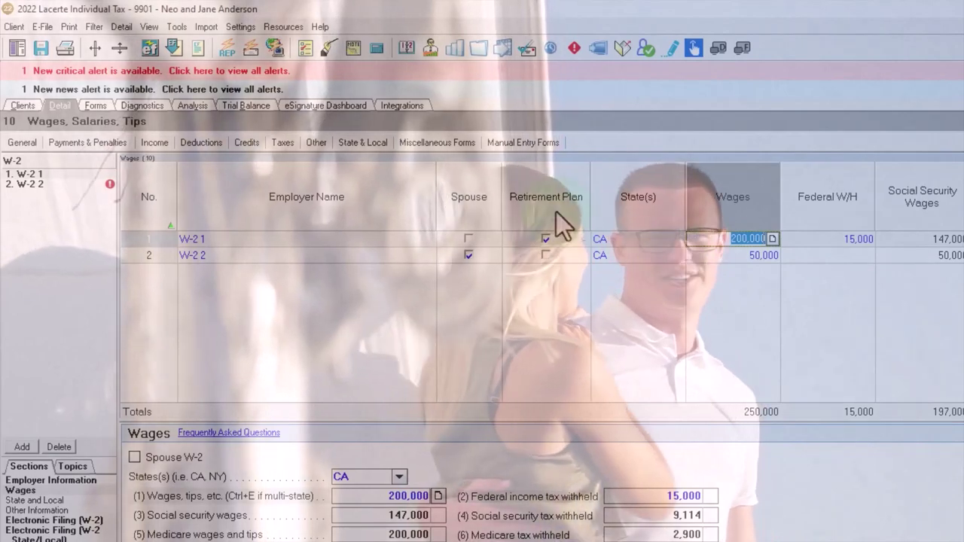
Show Federal Form 1040 page 1 at lines 9–13, total income through adjusted gross income.
left_click(97, 106)
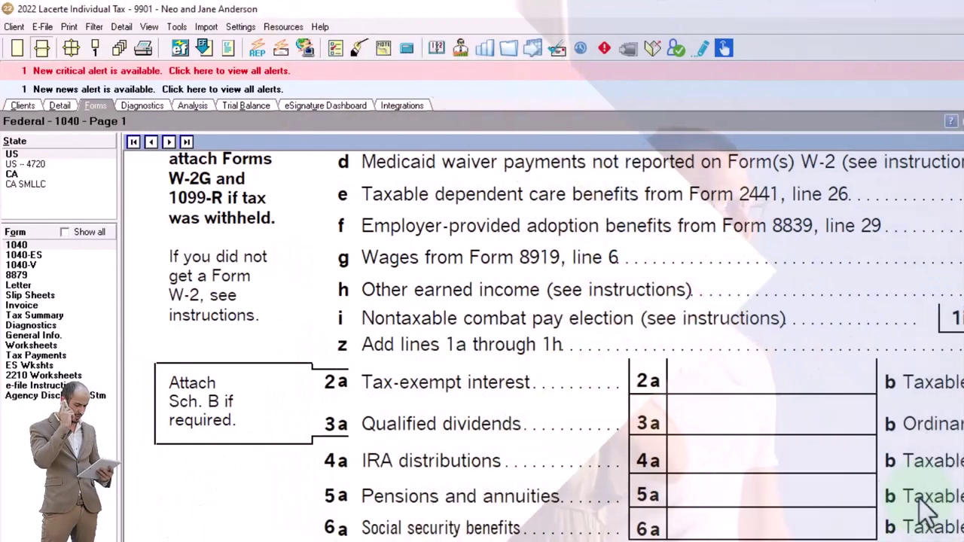
scroll(909, 493, "down", 5)
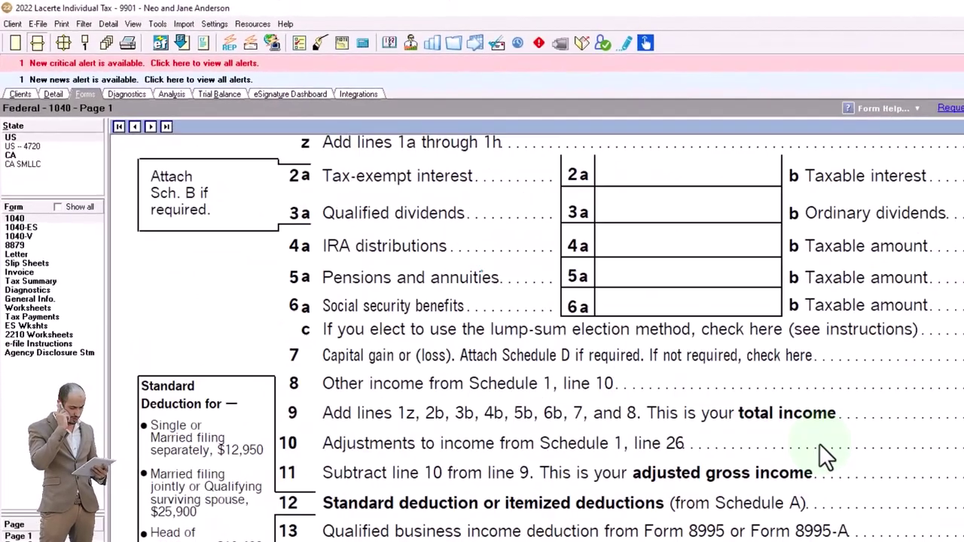